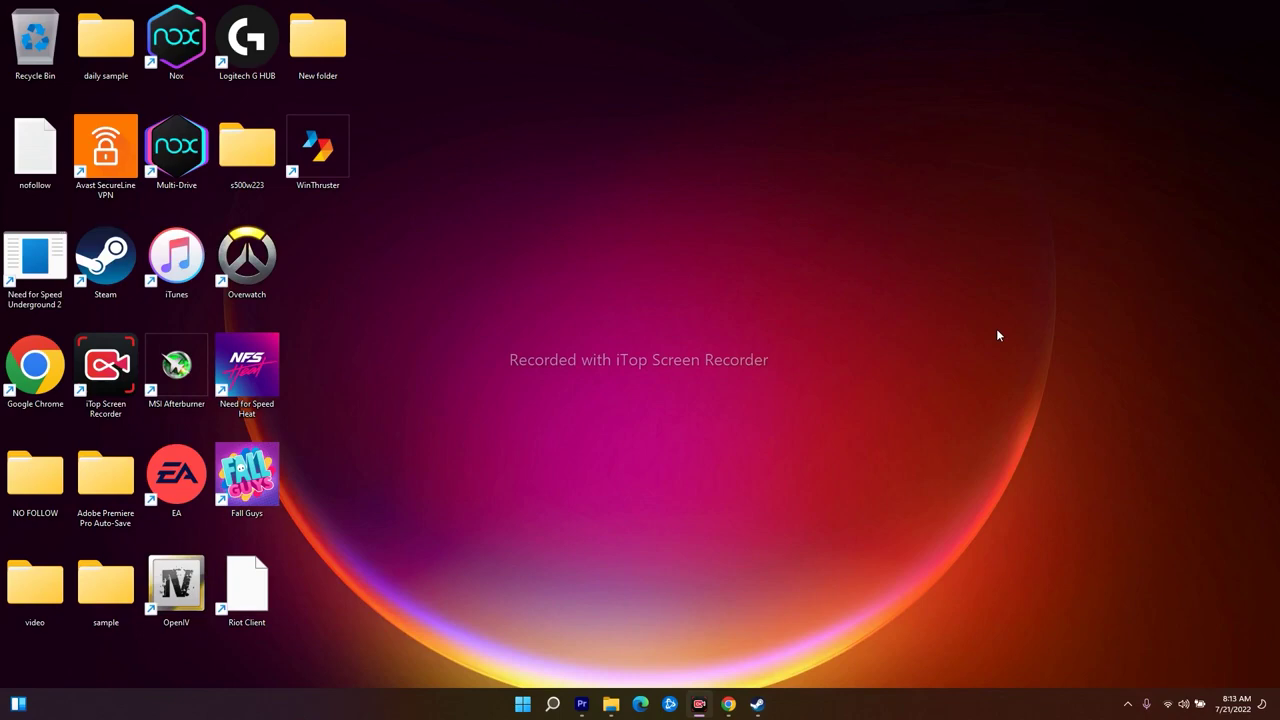
- Restore Steam from the taskbar and show the Library home, with Forza Horizon 5 at 53.4 hrs
left_click(757, 704)
left_click(140, 37)
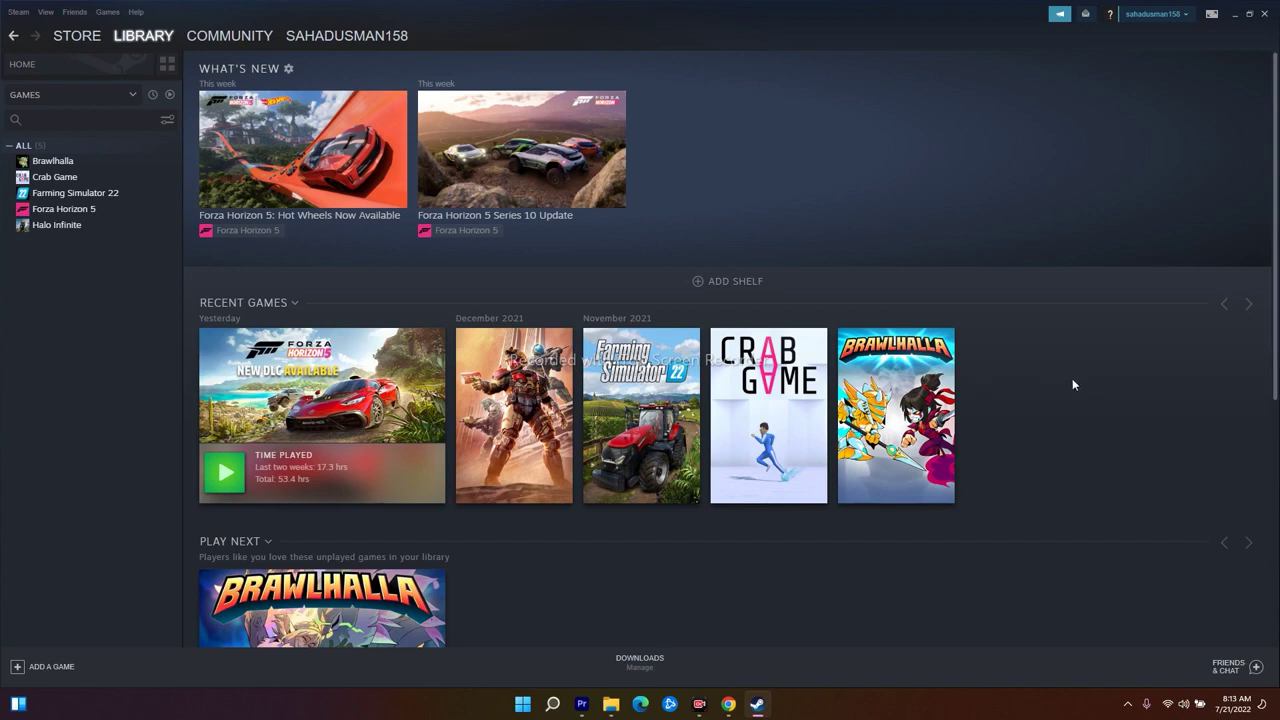
- Run 'Verify integrity of game files' from Forza Horizon 5's Local Files properties, then close the dialog
right_click(115, 210)
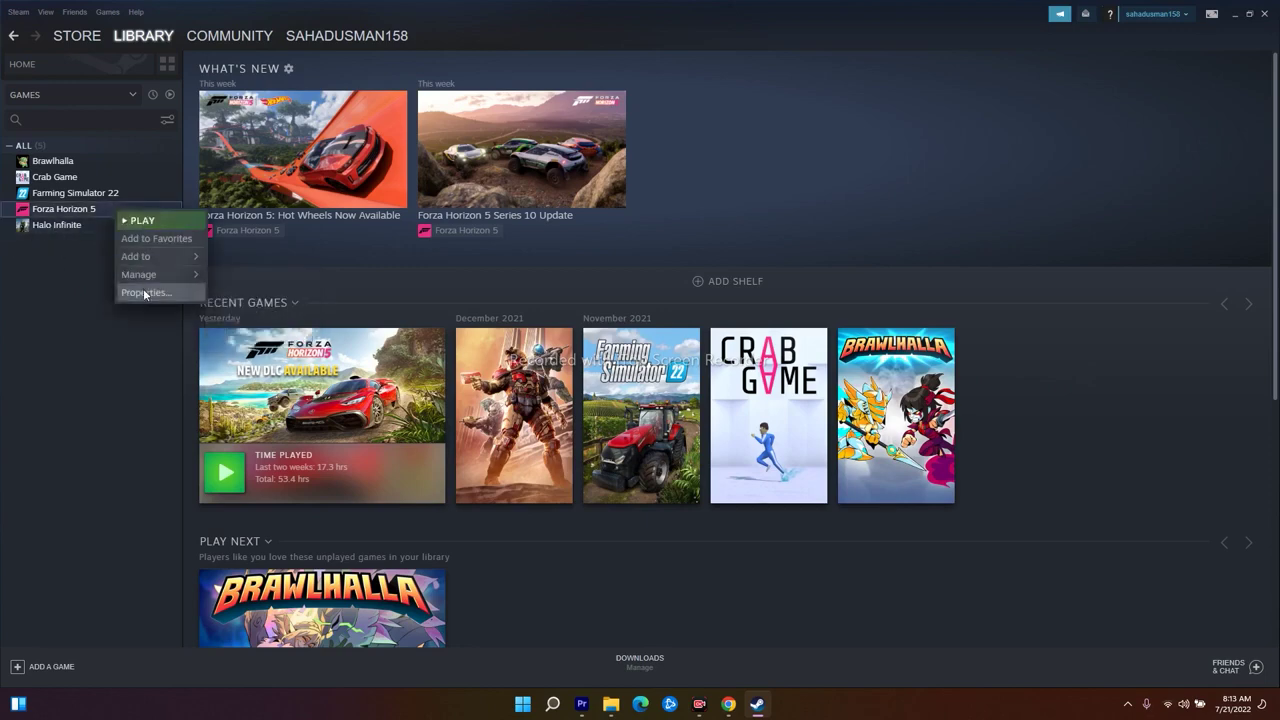
left_click(146, 292)
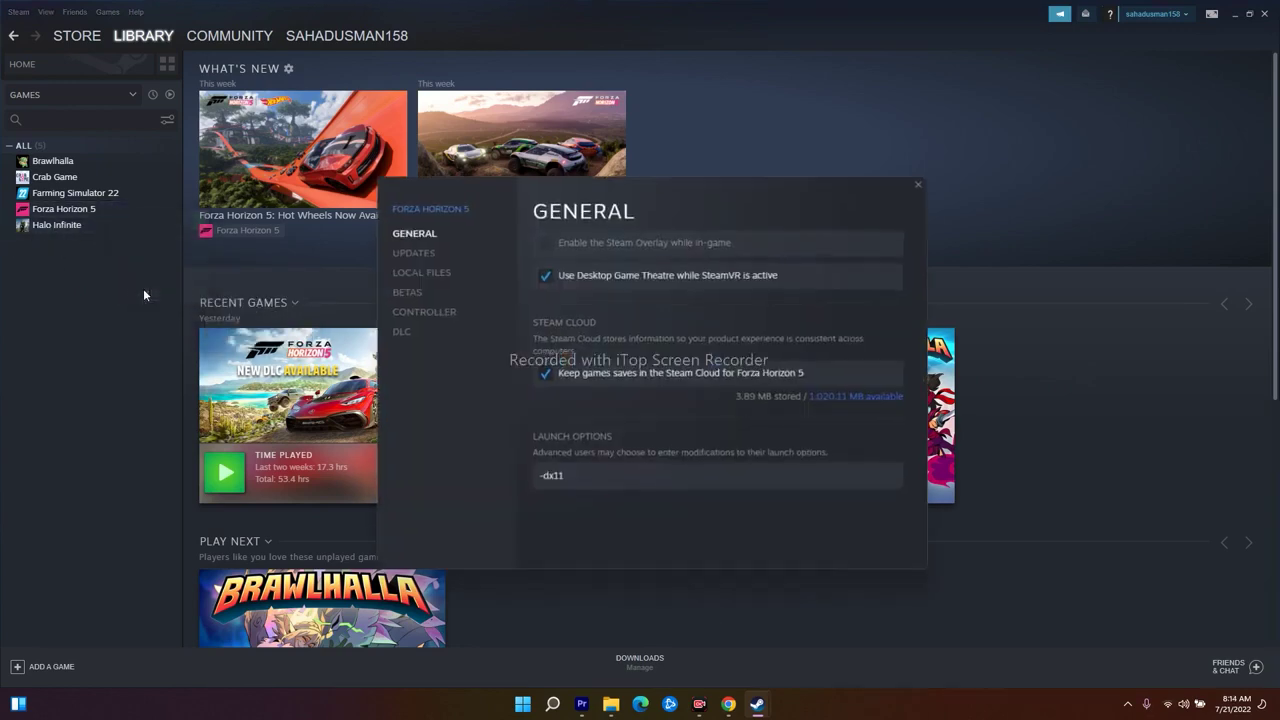
left_click(430, 277)
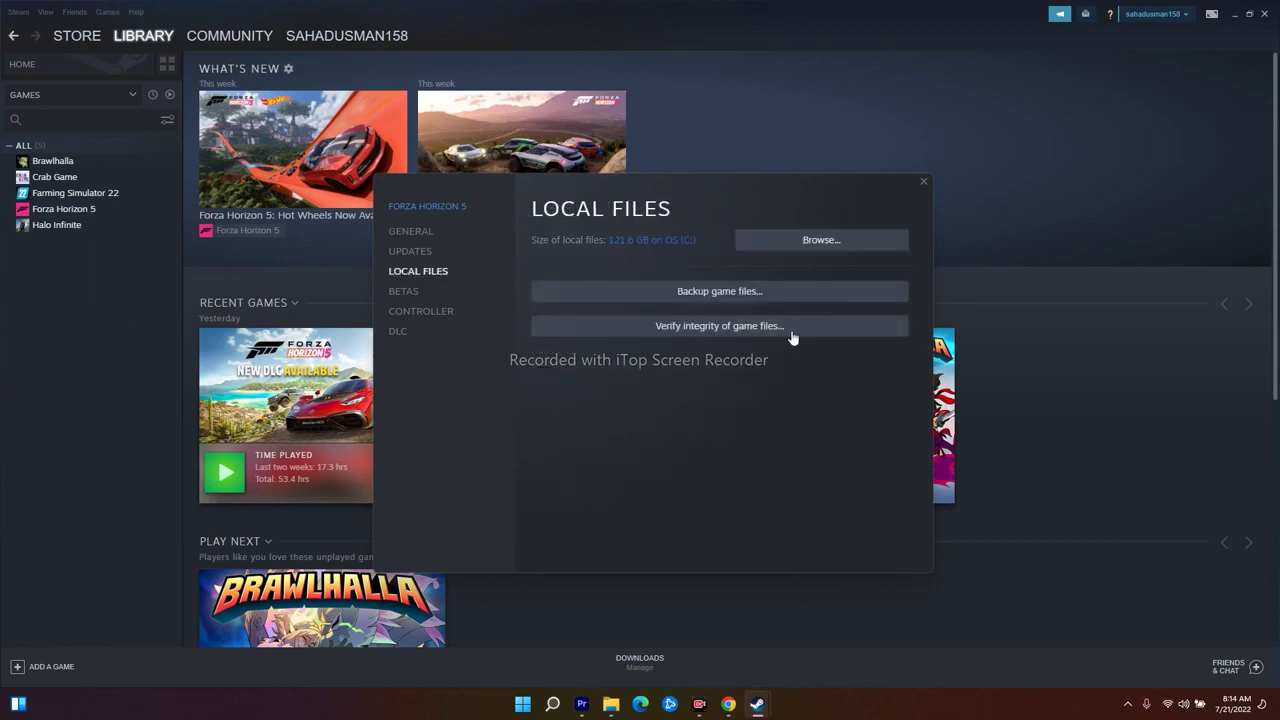
left_click(734, 330)
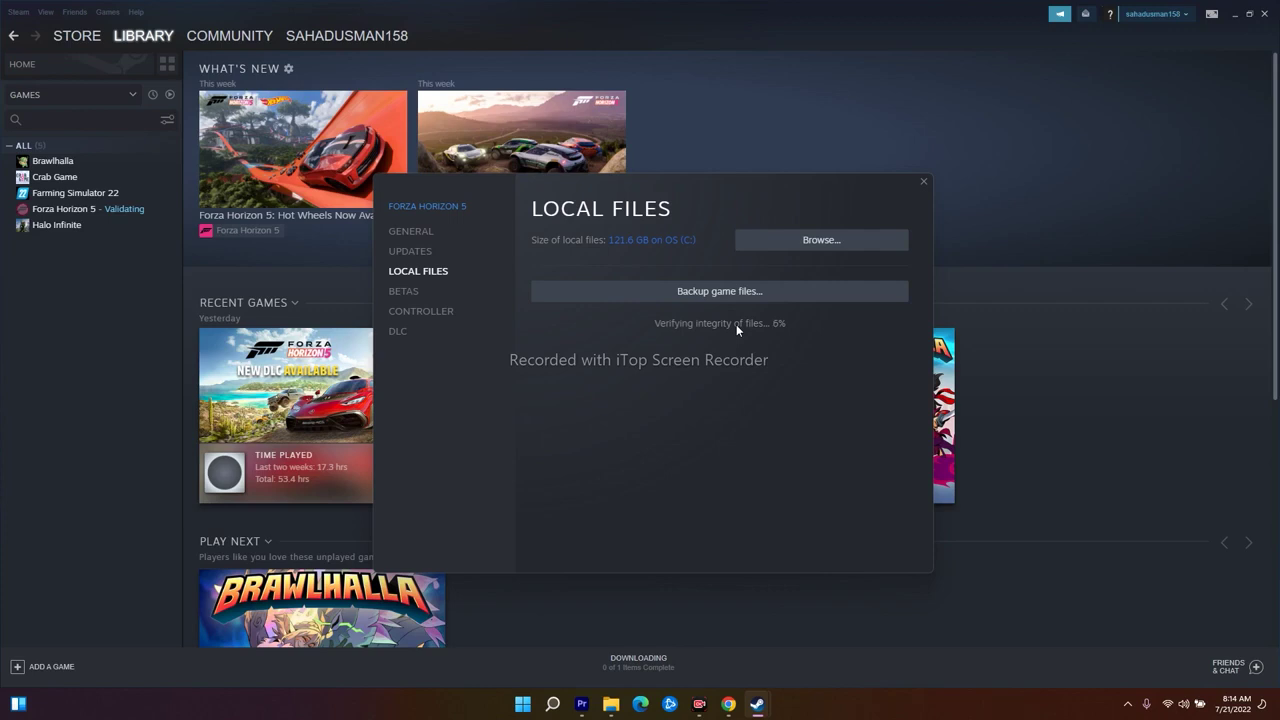
left_click(922, 181)
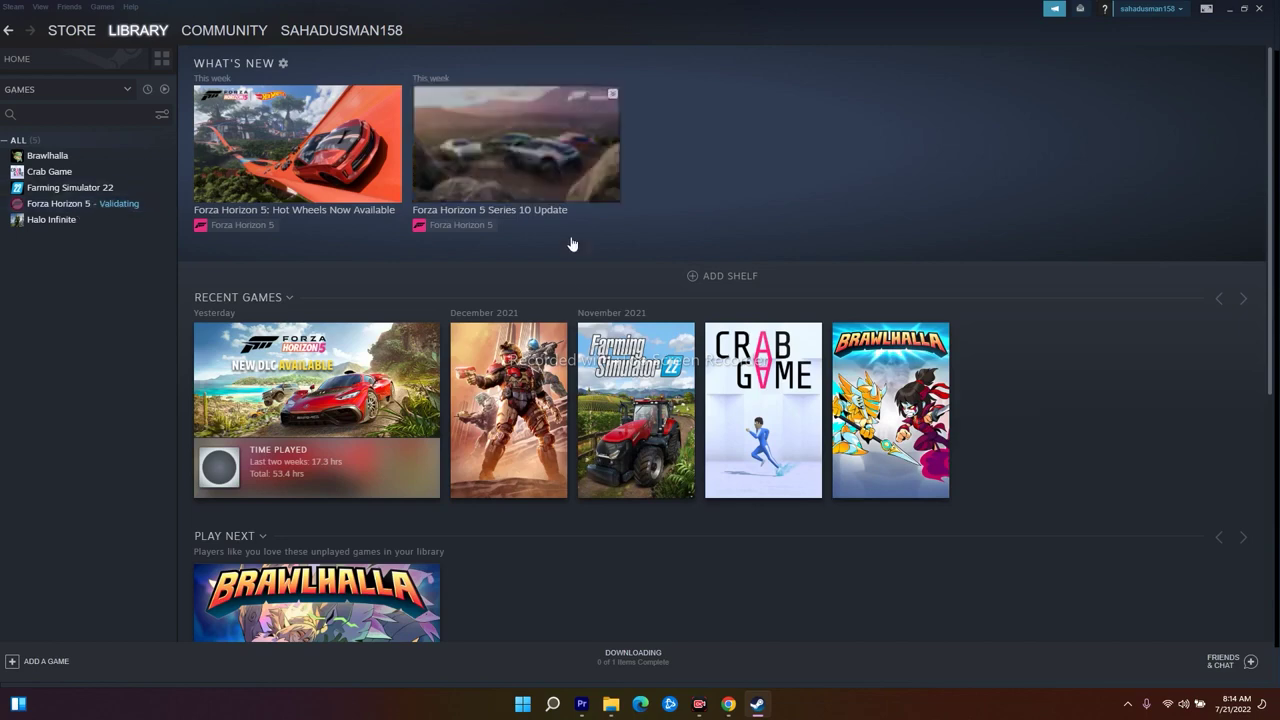
- Recheck Forza Horizon 5's properties and its page, view Halo Infinite's page, then minimize Steam
right_click(127, 216)
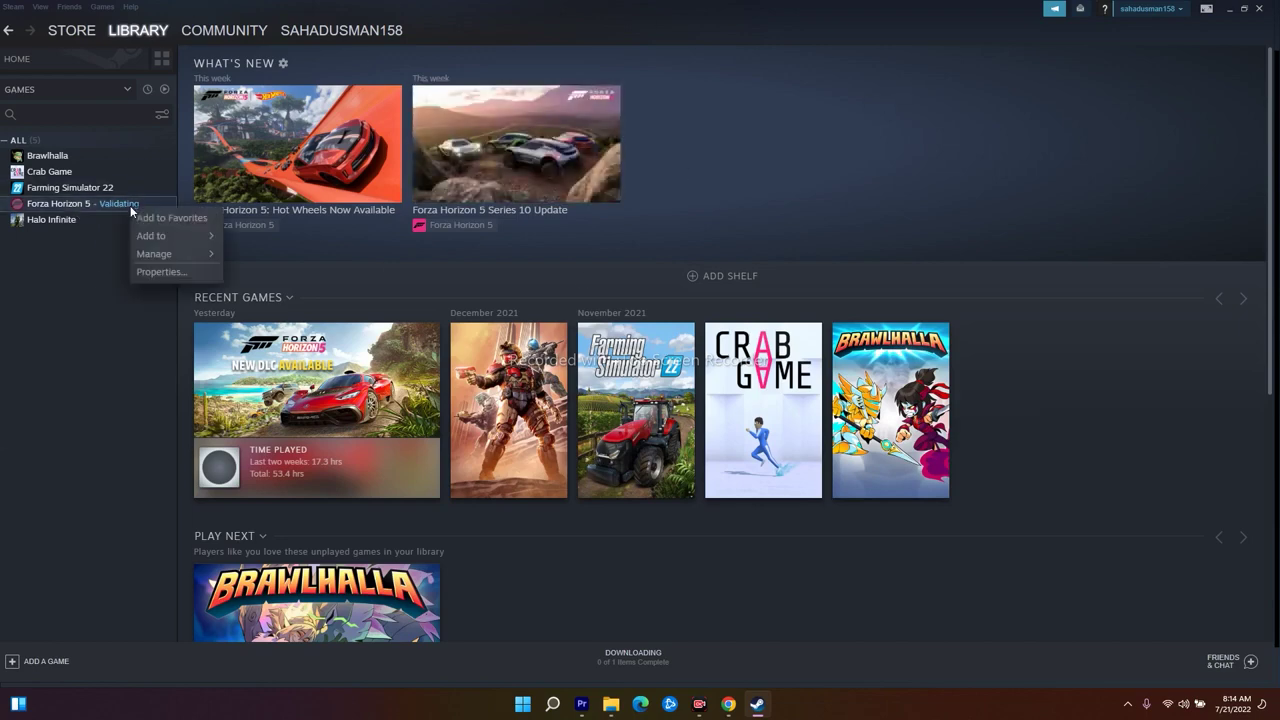
left_click(159, 273)
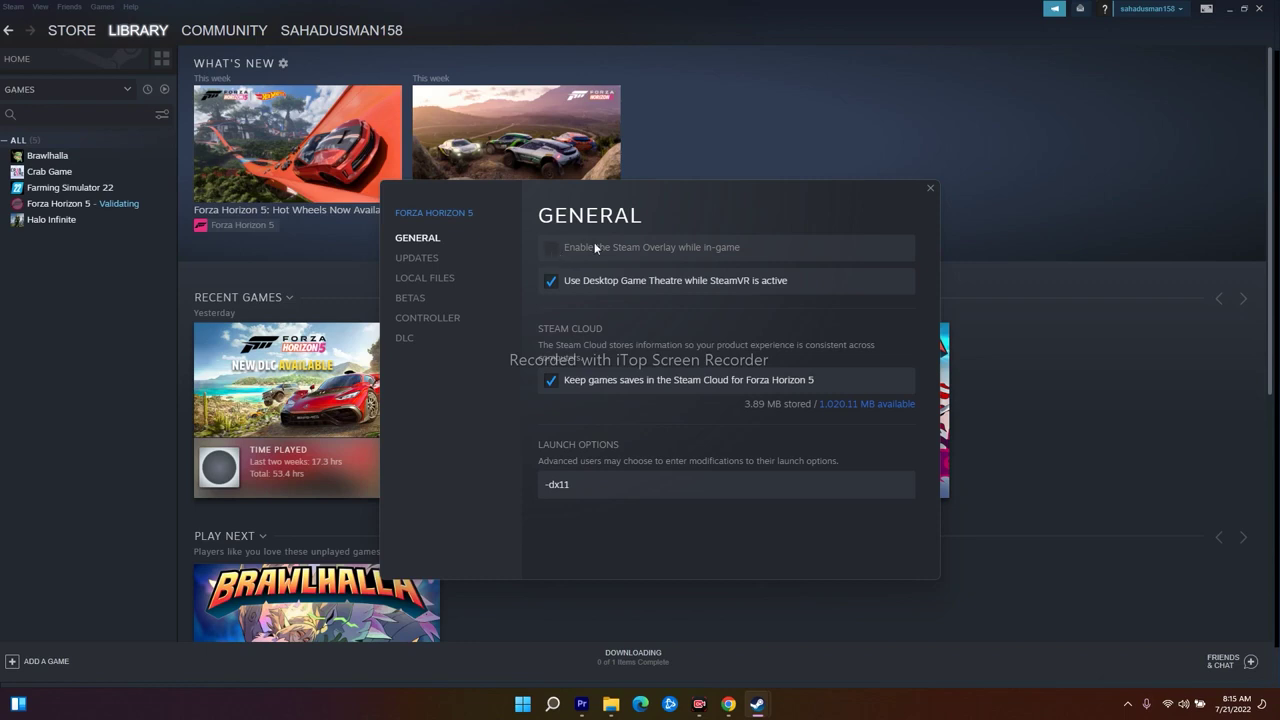
left_click(930, 188)
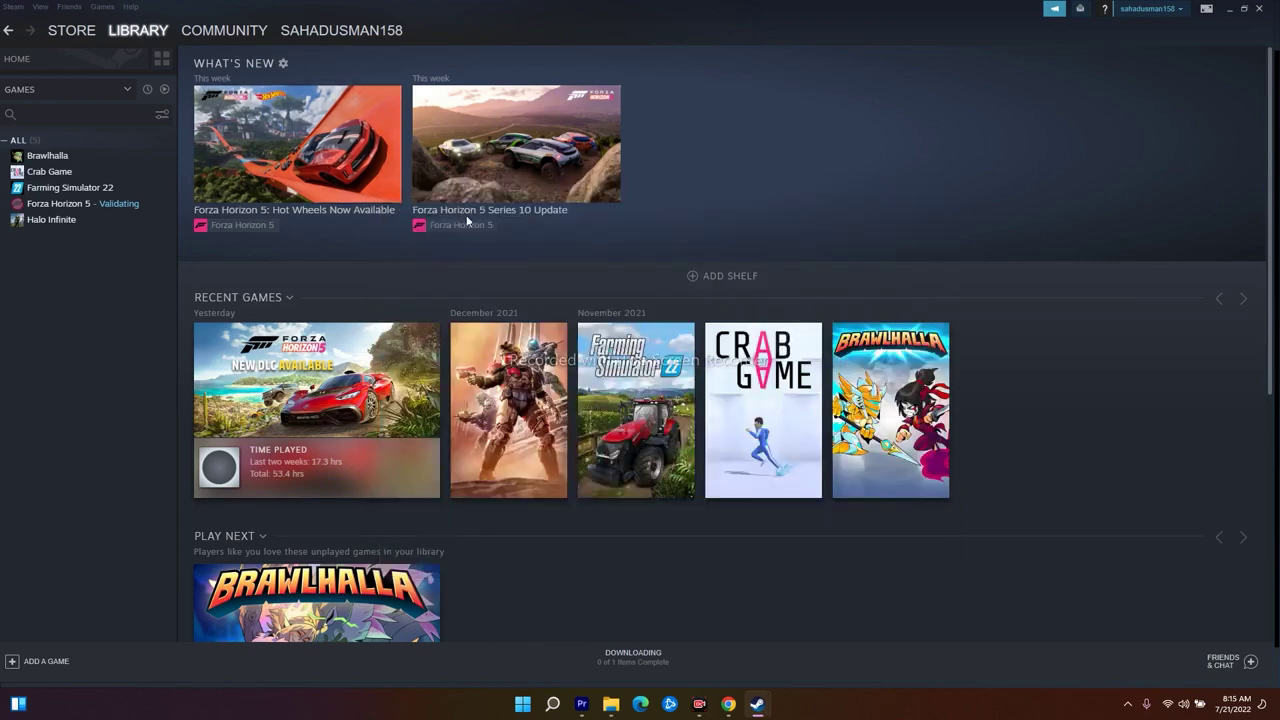
left_click(126, 205)
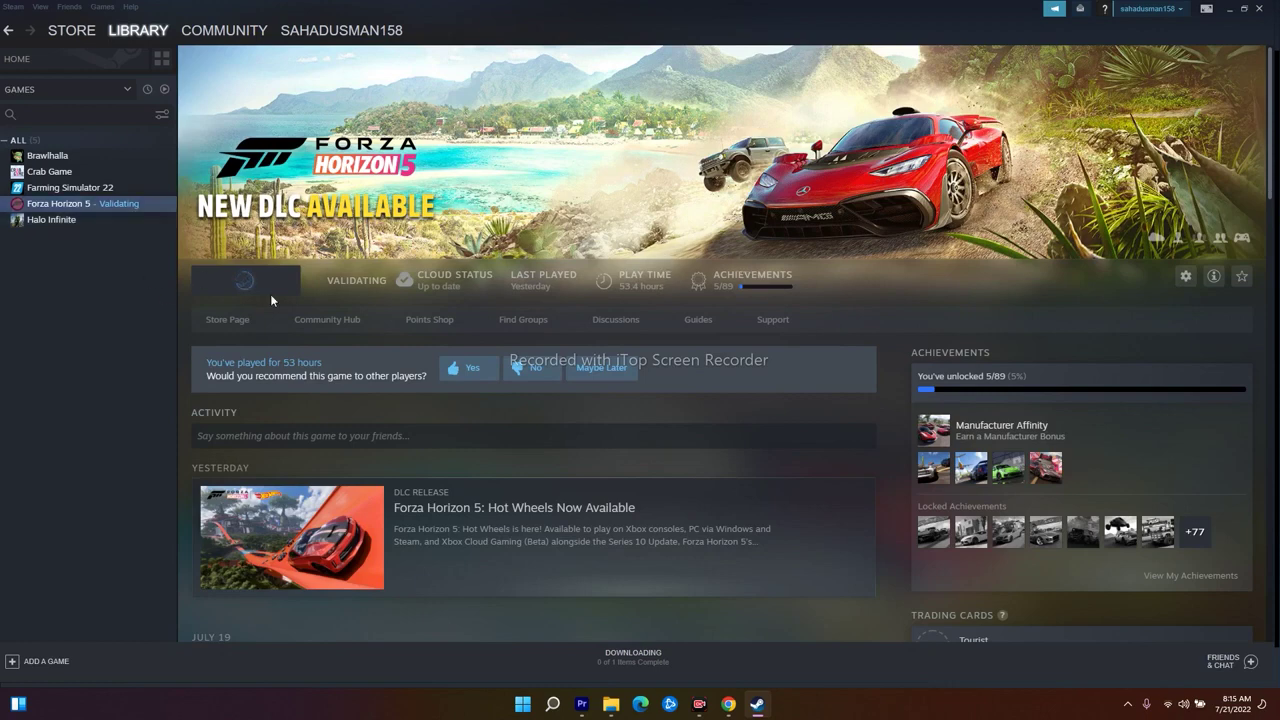
left_click(112, 223)
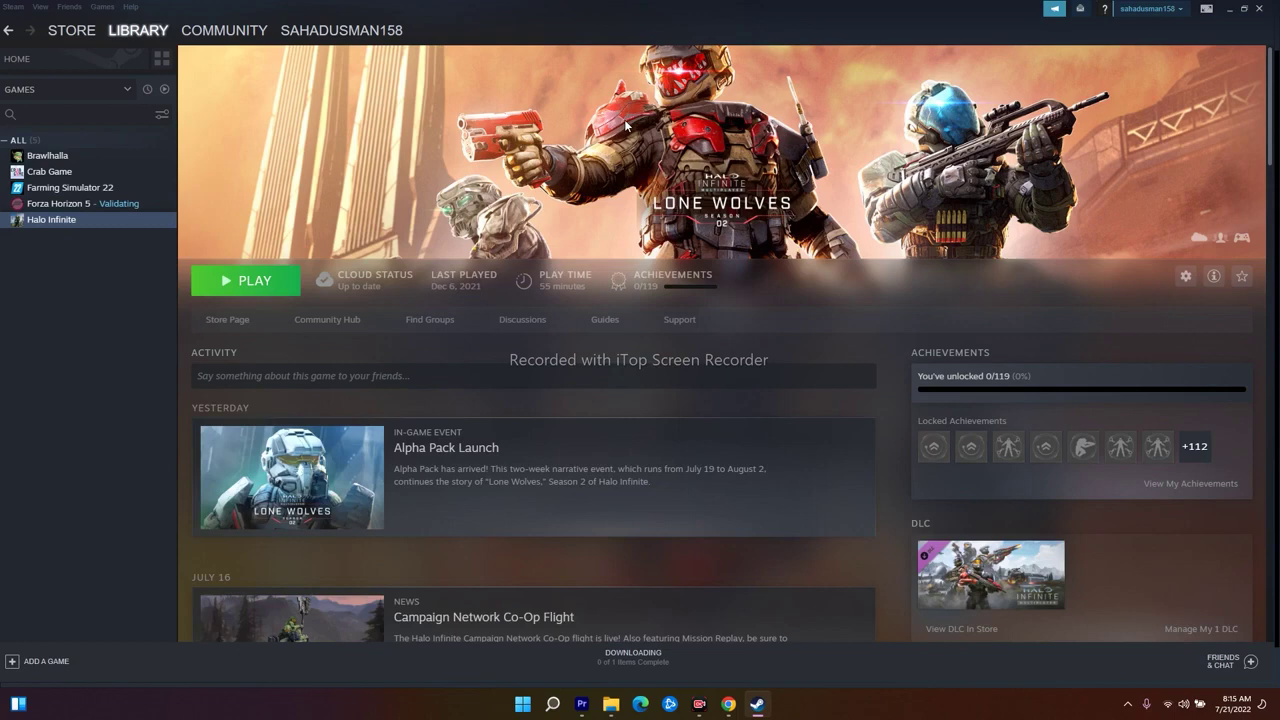
left_click(1227, 9)
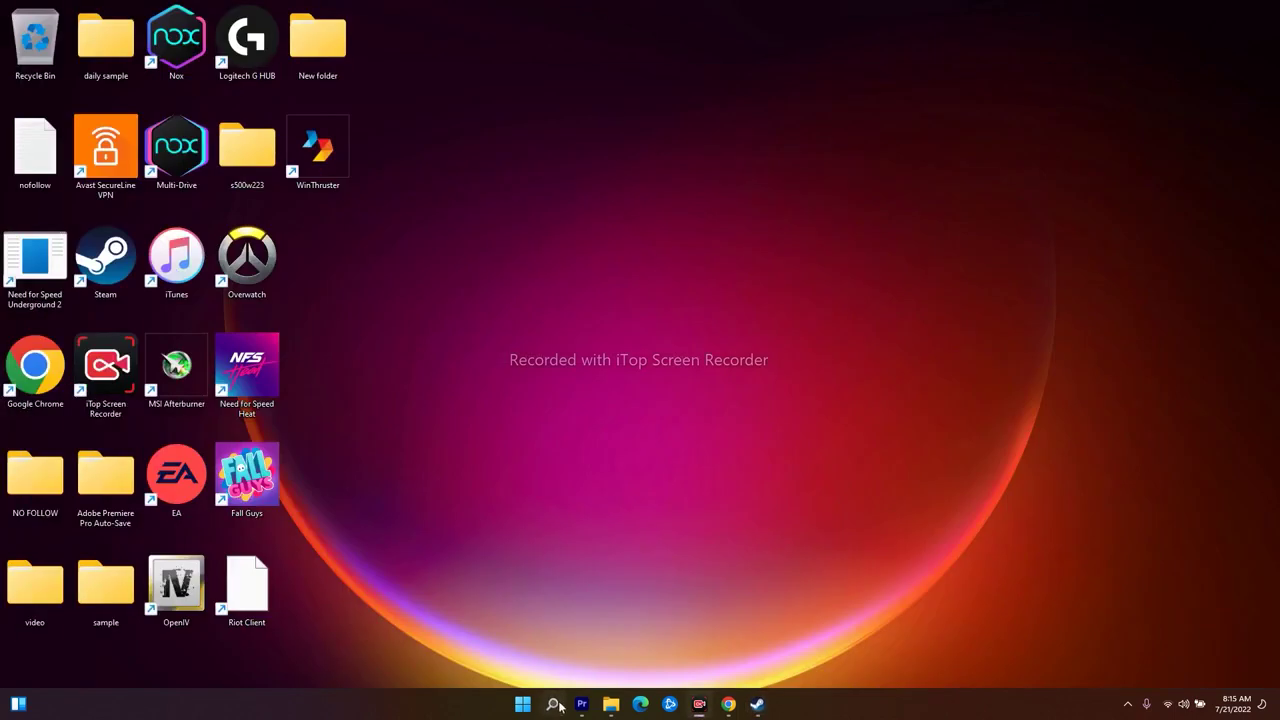
- Retry the failed Windows Update so the 2022-07 Cumulative Update (KB5015814) downloads, then minimize Settings
left_click(552, 704)
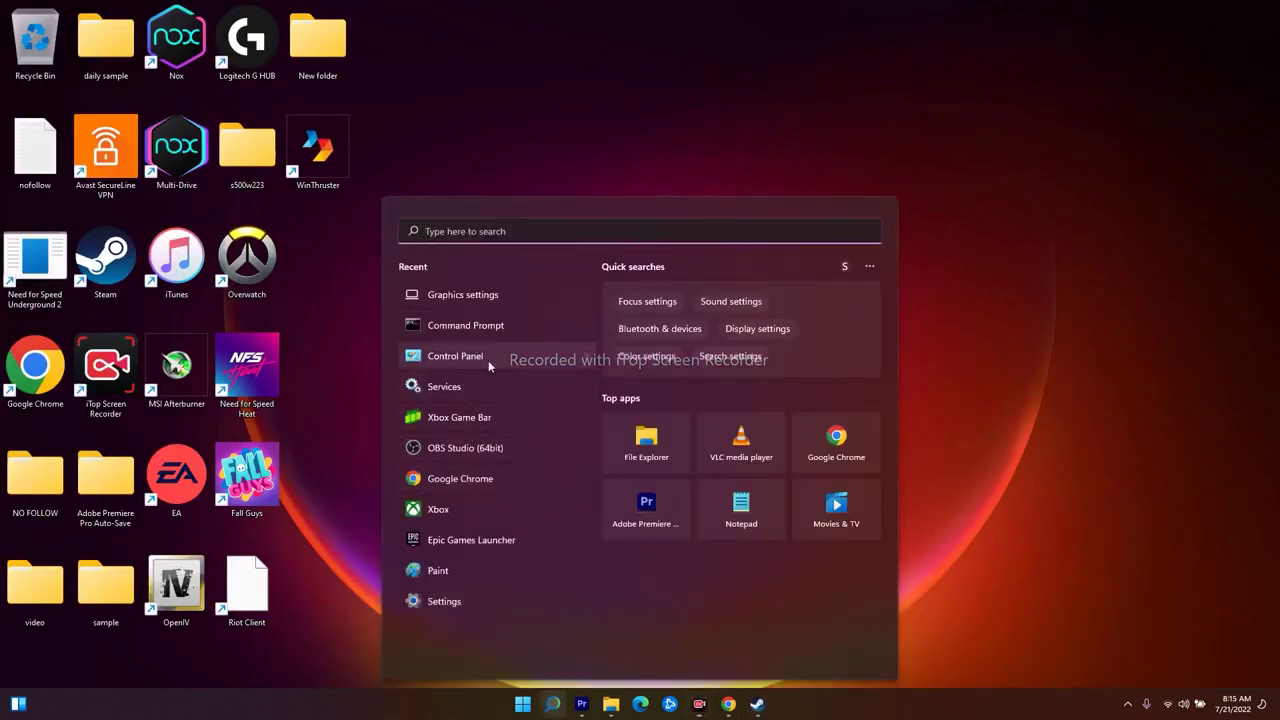
left_click(455, 606)
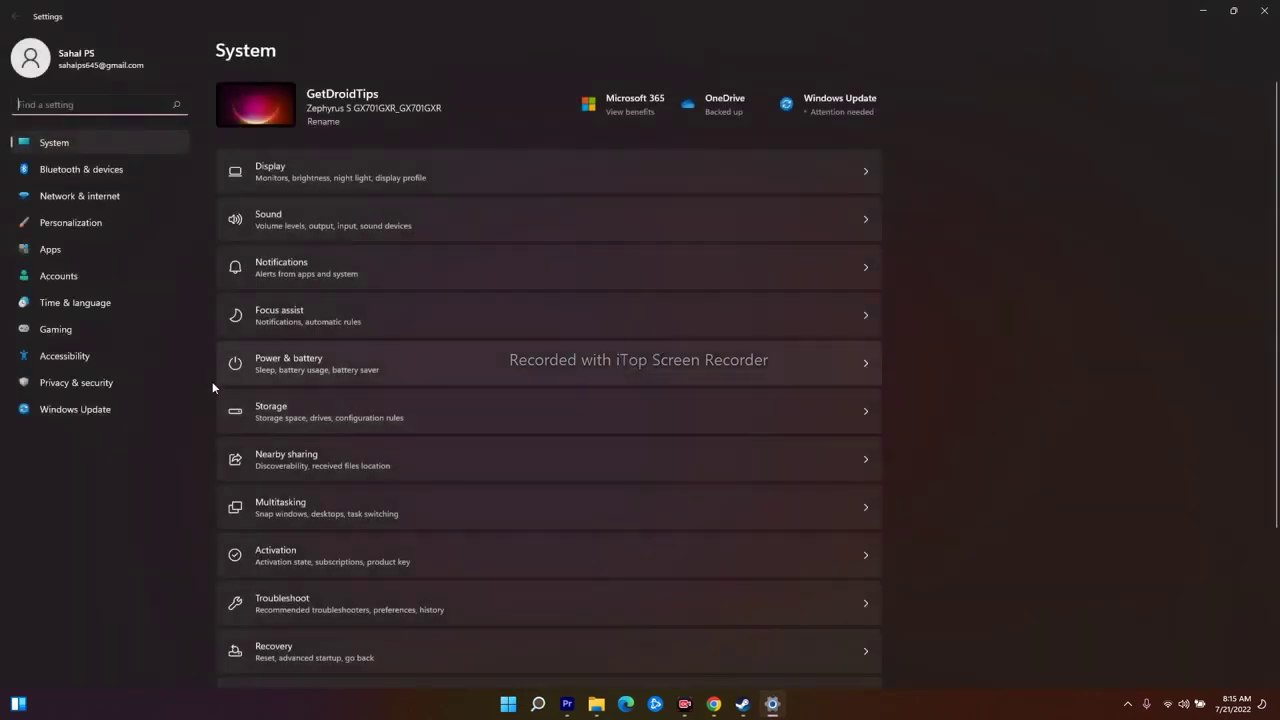
left_click(95, 410)
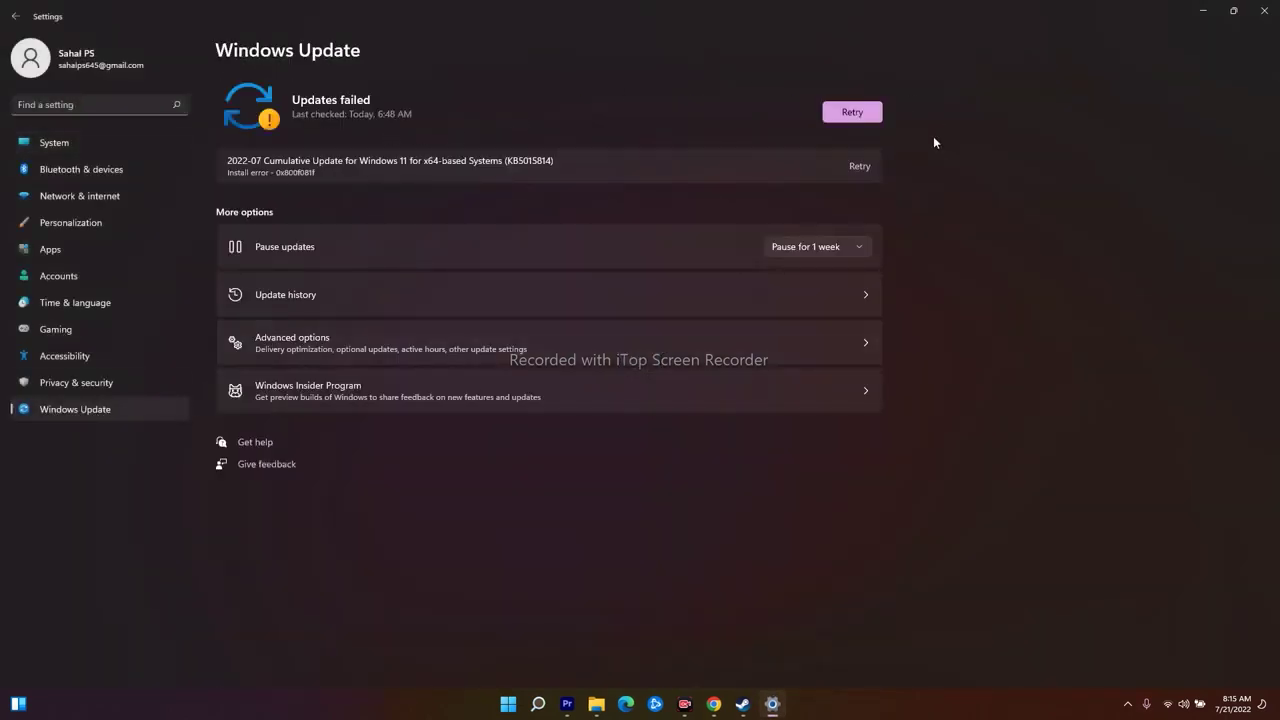
left_click(864, 116)
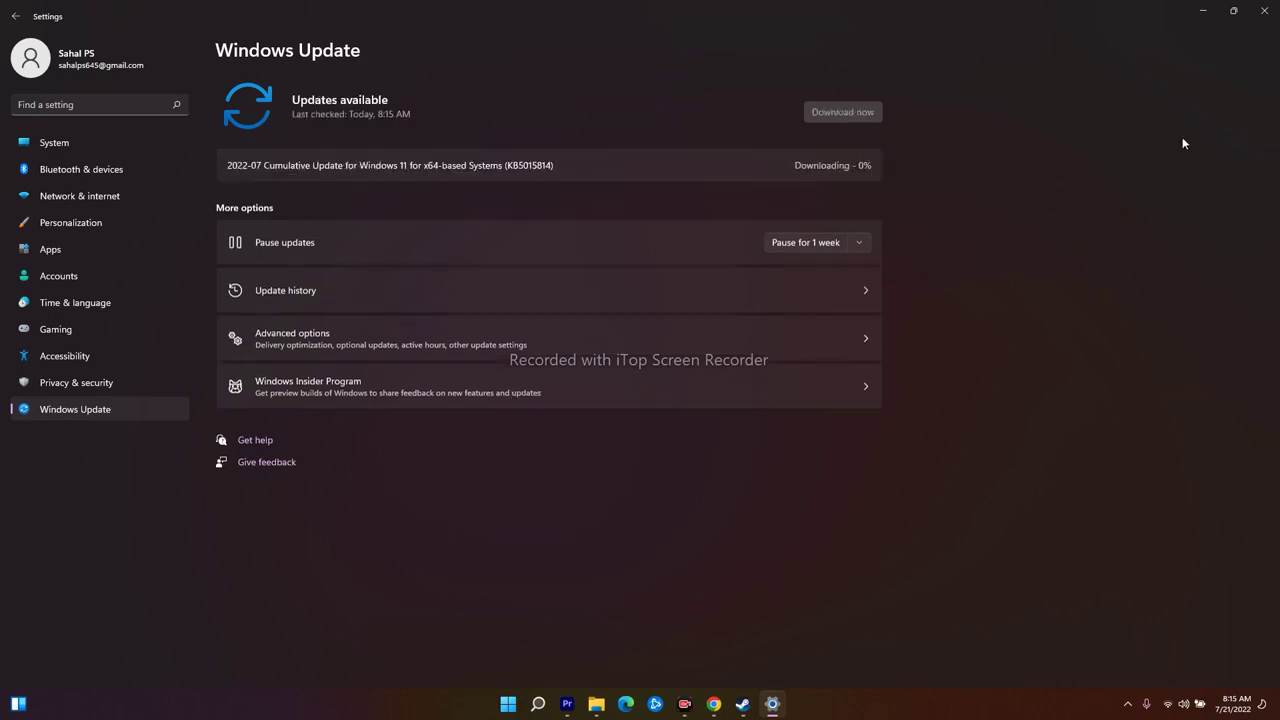
left_click(1197, 14)
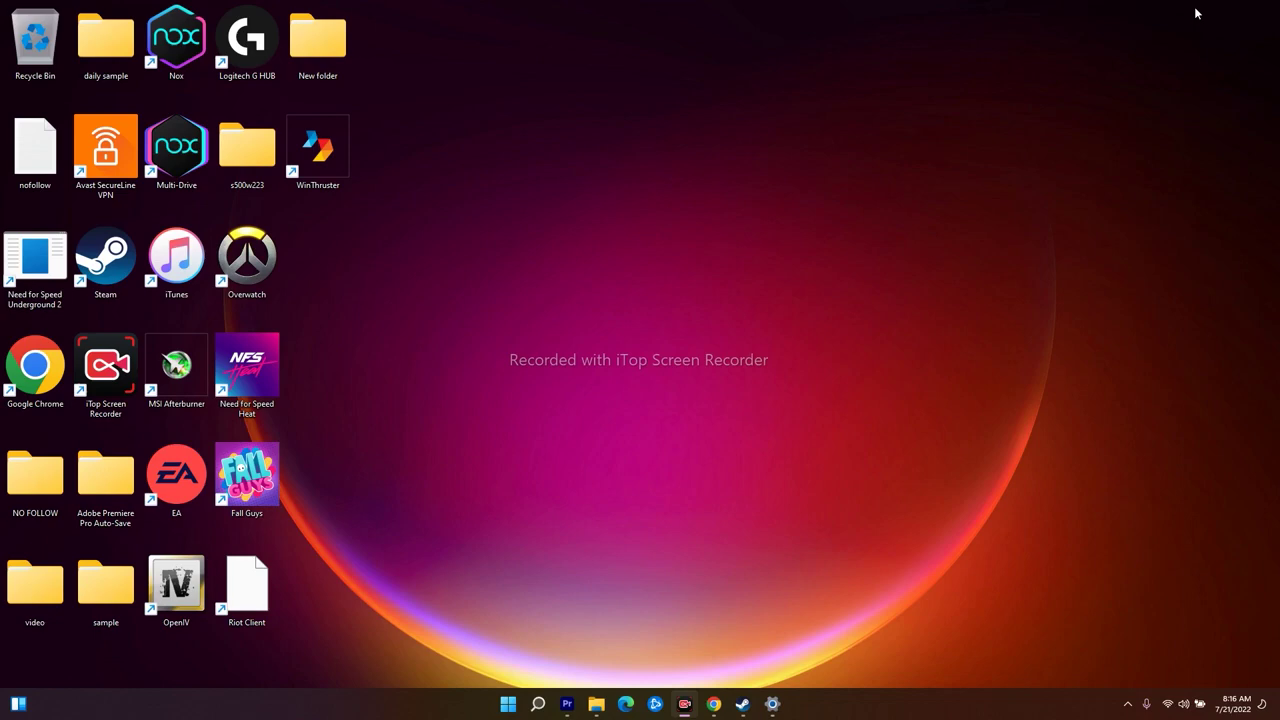
- Confirm Forza Horizon 5 is still Validating in Steam, view Halo Infinite, then minimize Steam
left_click(742, 704)
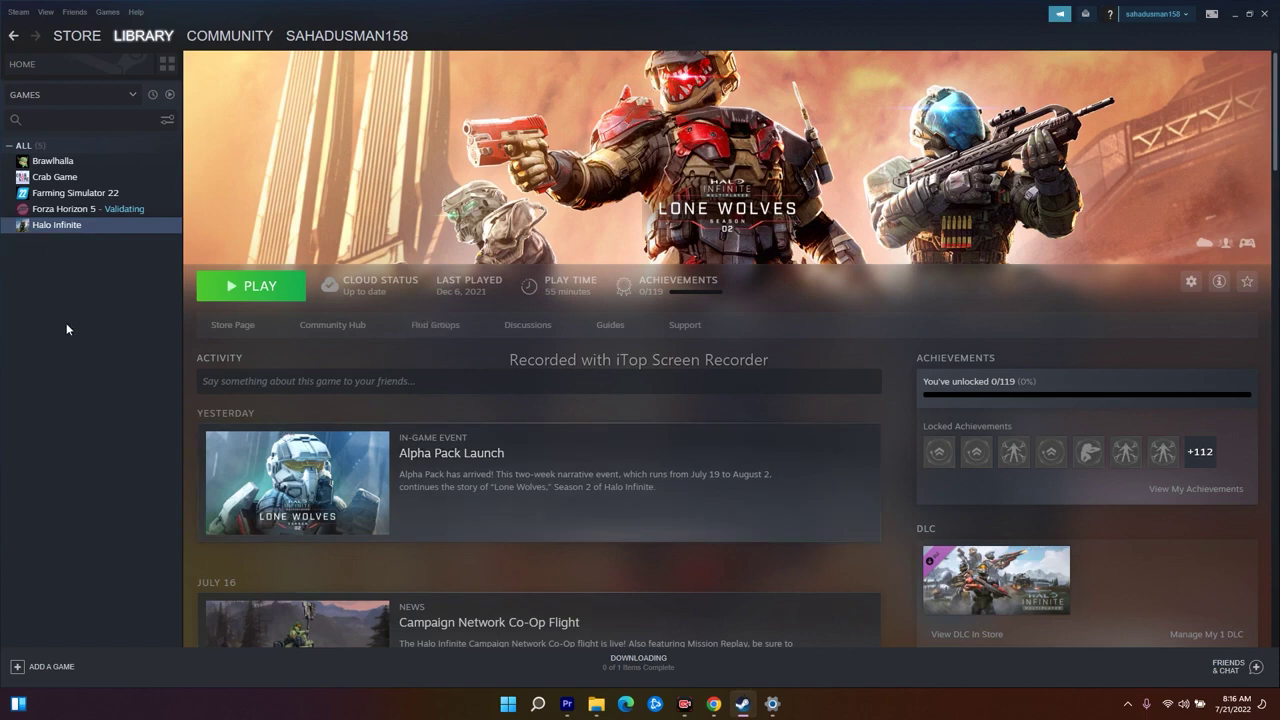
left_click(92, 209)
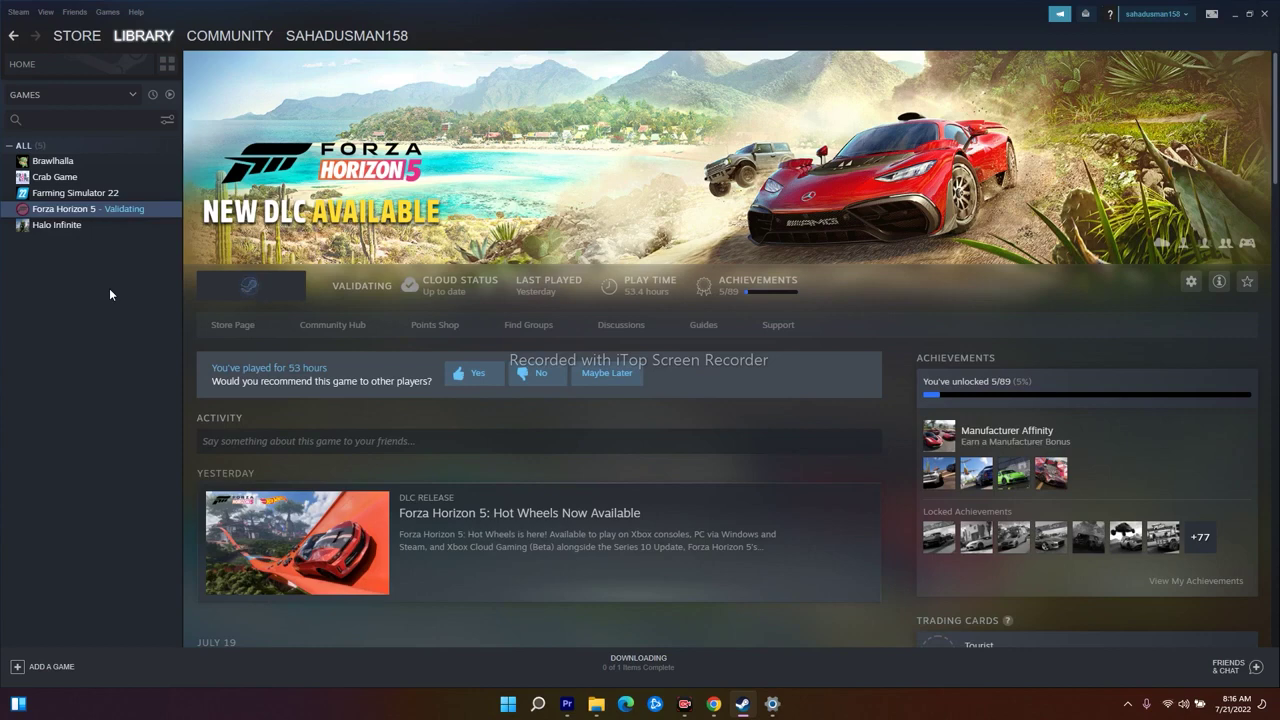
left_click(80, 222)
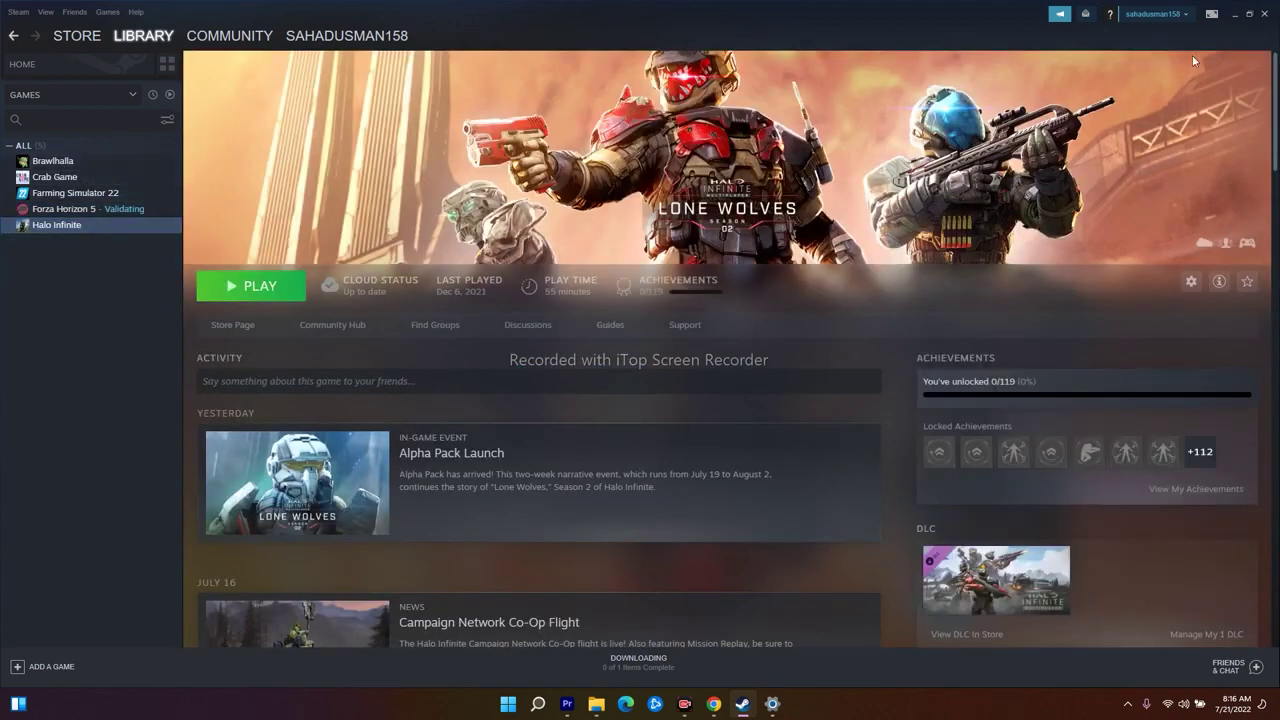
left_click(1234, 13)
- Bring Chrome back and restore the closed Microsoft Visual C++ downloads tab with Ctrl+Shift+T
left_click(713, 704)
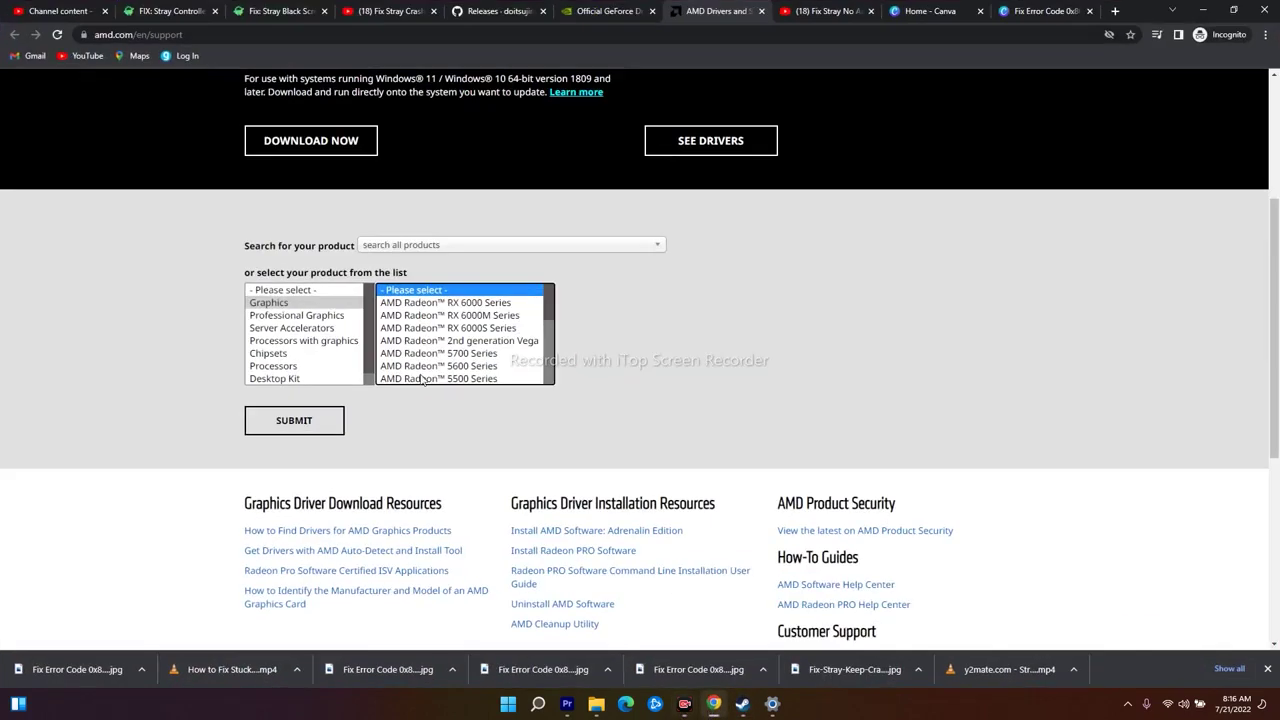
scroll(878, 328, "up", 1)
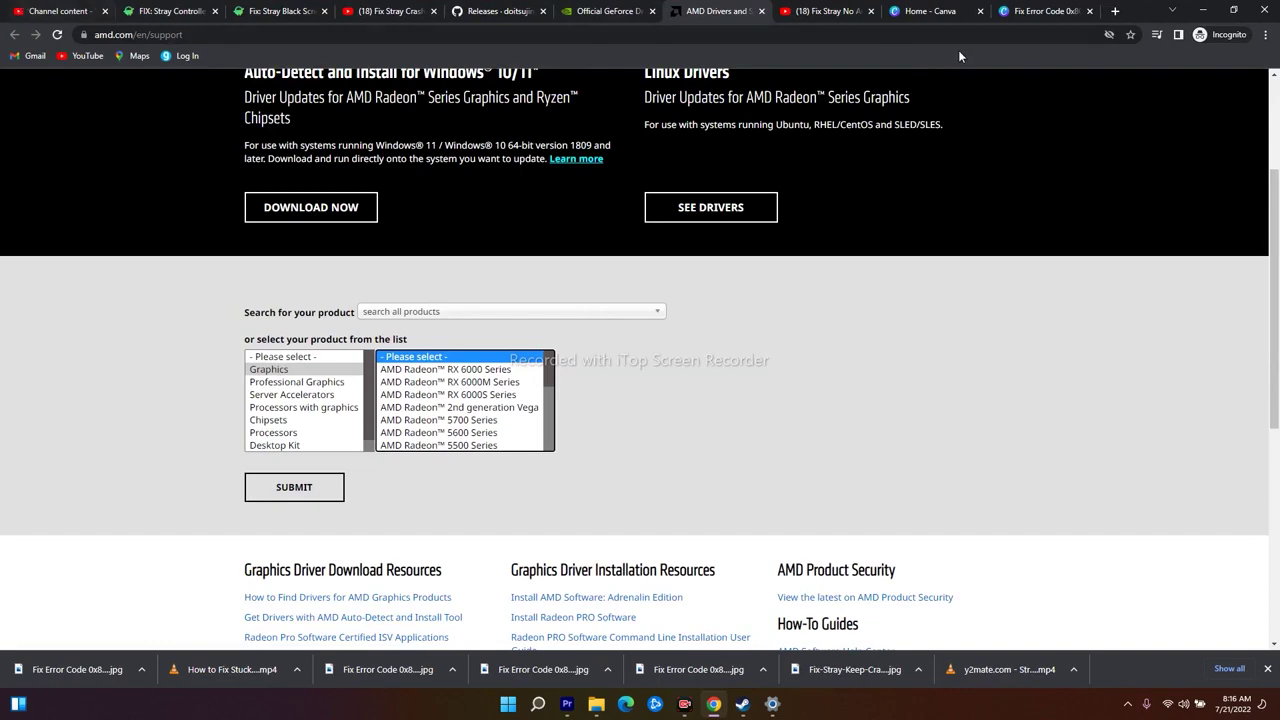
left_click(1115, 14)
key("ctrl+shift+t")
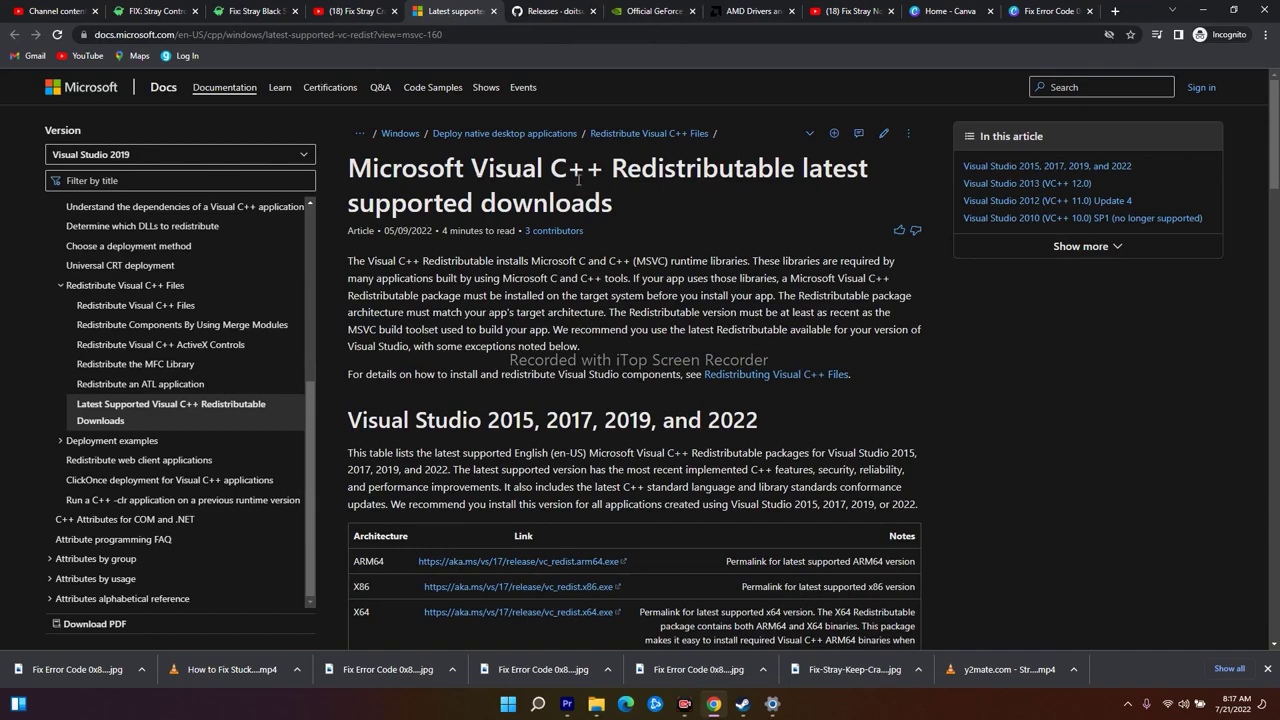
- Download the X64 and X86 vc_redist installers from the latest supported downloads list
scroll(1041, 337, "down", 3)
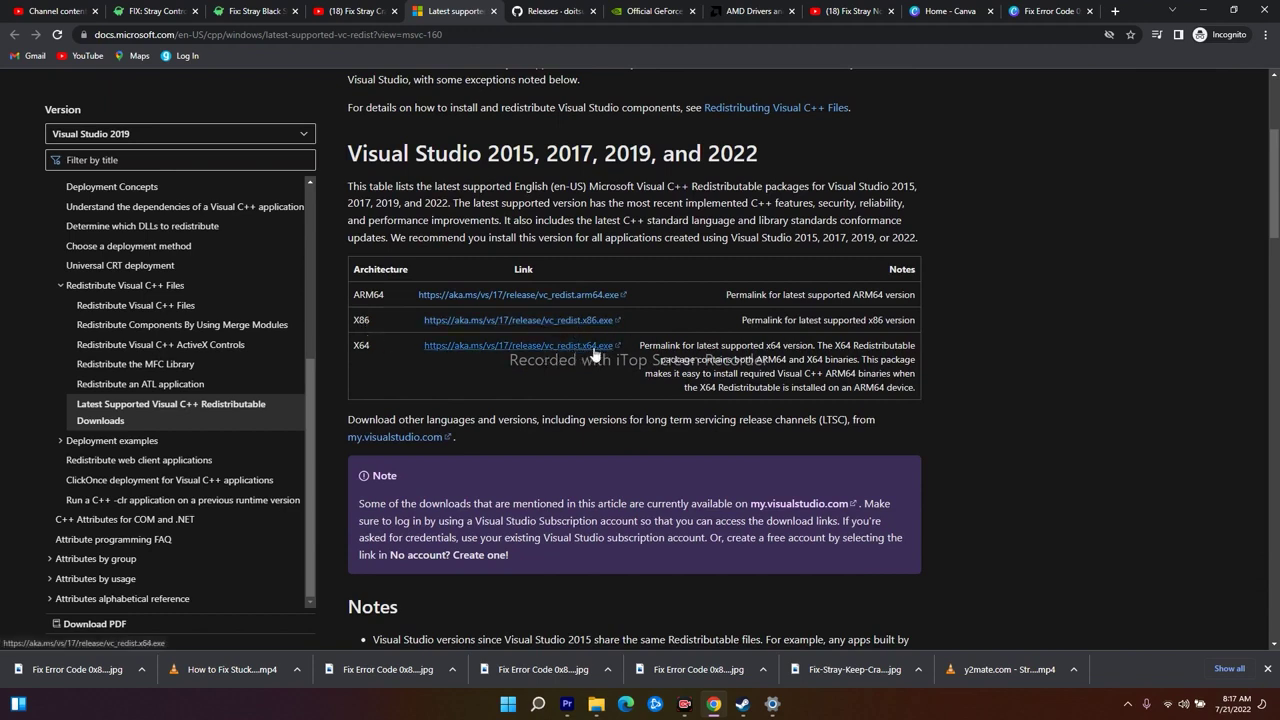
left_click(606, 347)
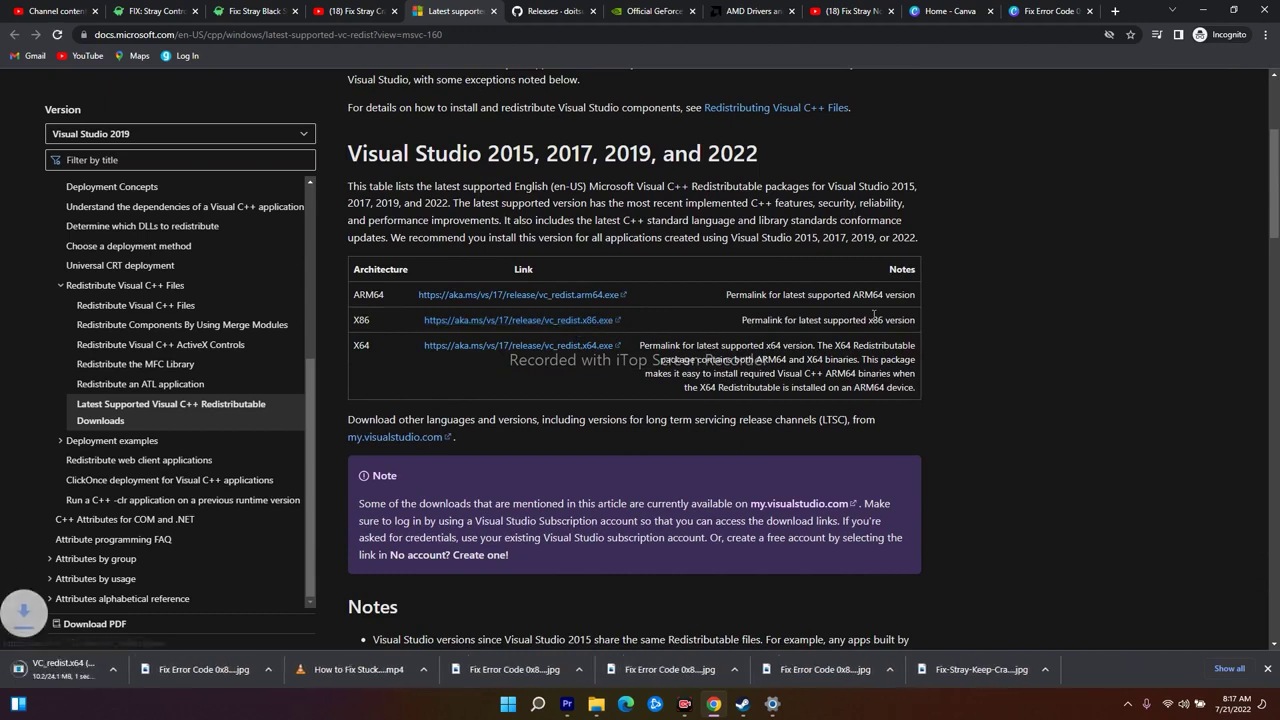
left_click(601, 322)
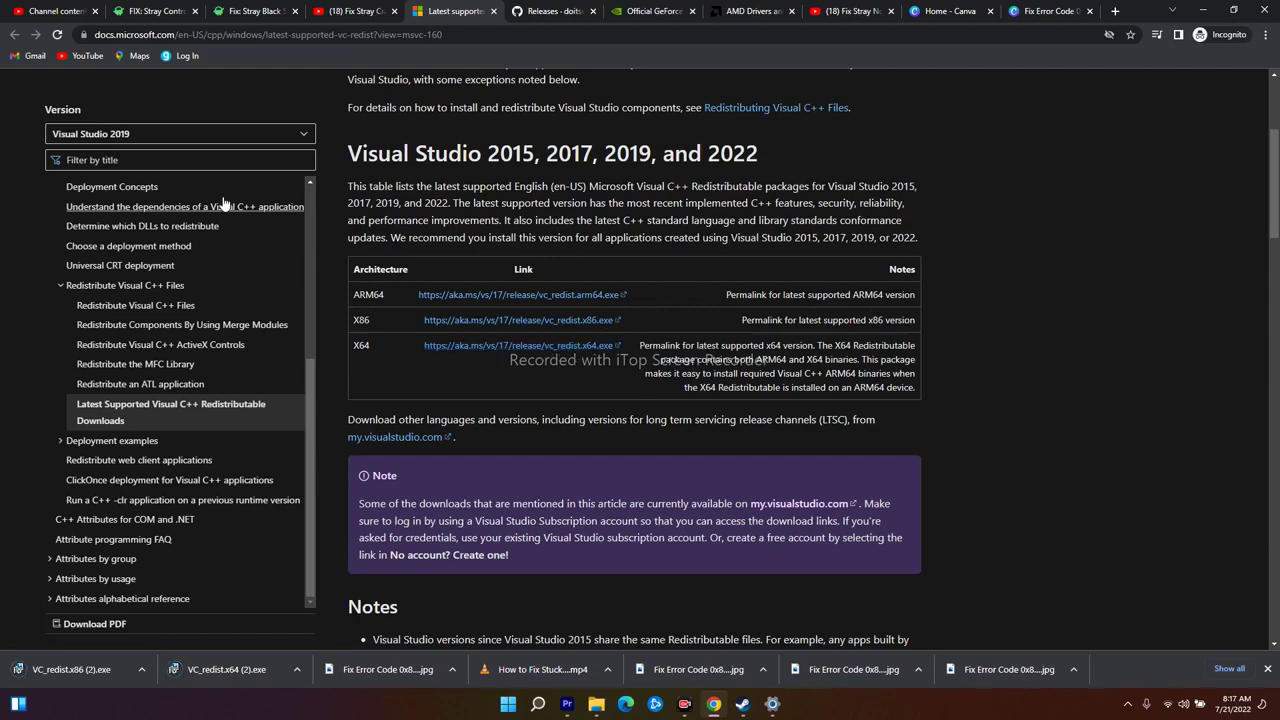
- Open the 'Stray Keep Crashing on Startup' article from GetDroidTips' home, dismiss the ad, and go back twice
left_click(41, 8)
left_click(155, 11)
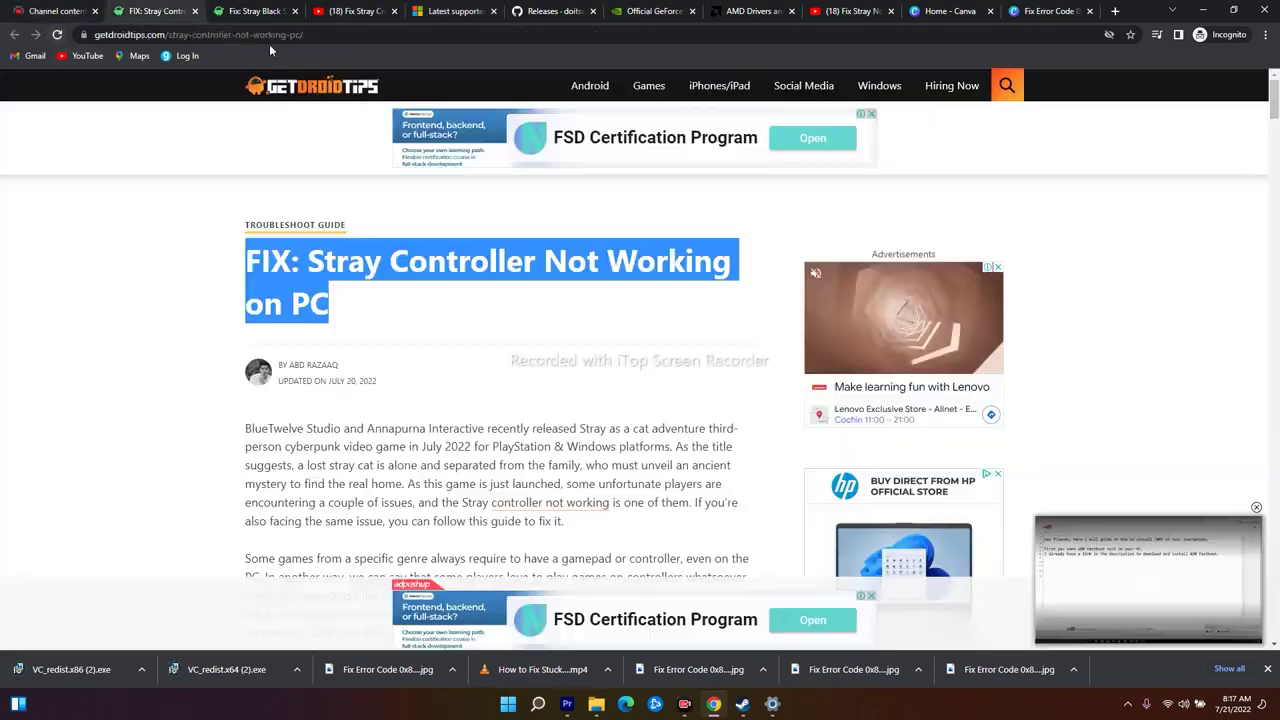
left_click(60, 181)
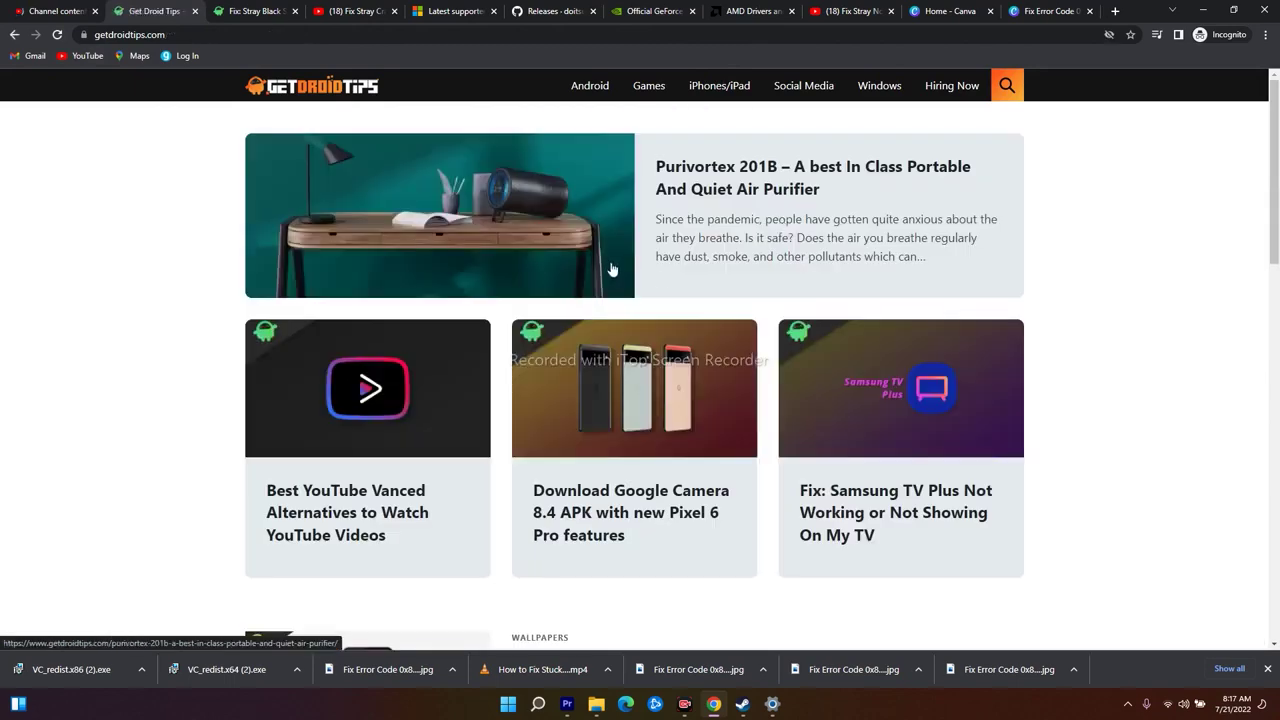
scroll(1204, 332, "down", 10)
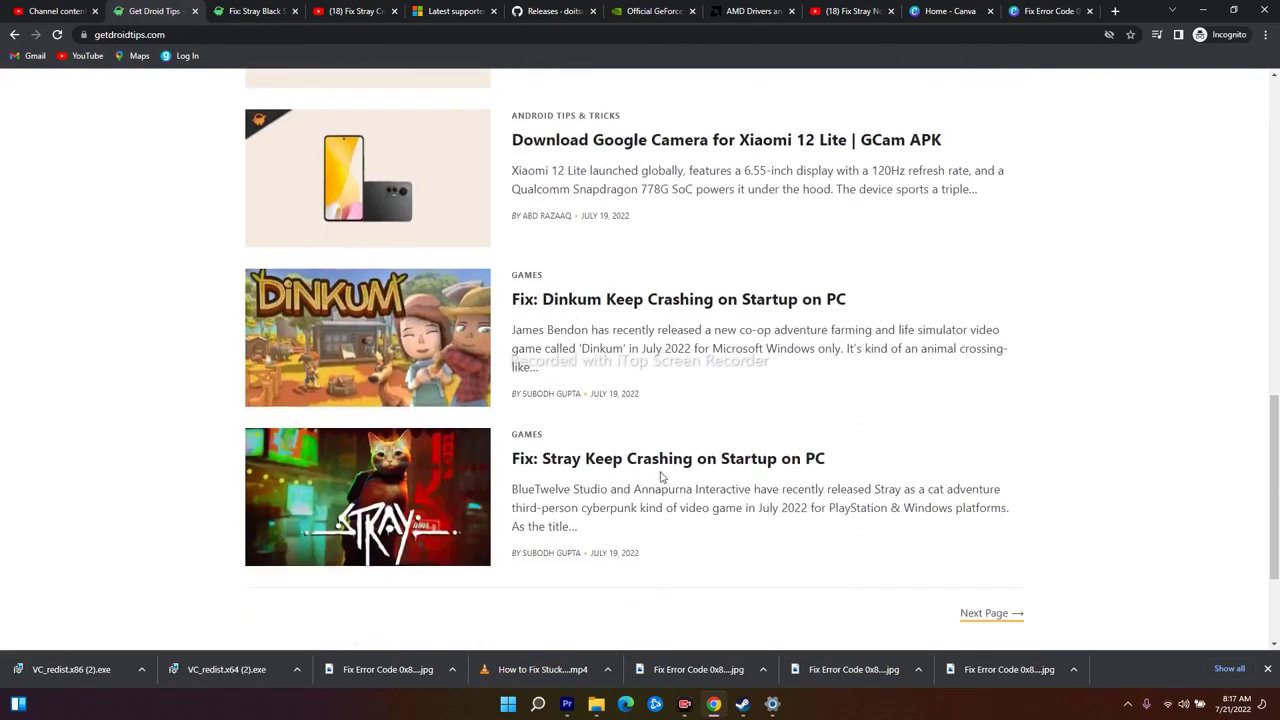
left_click(719, 461)
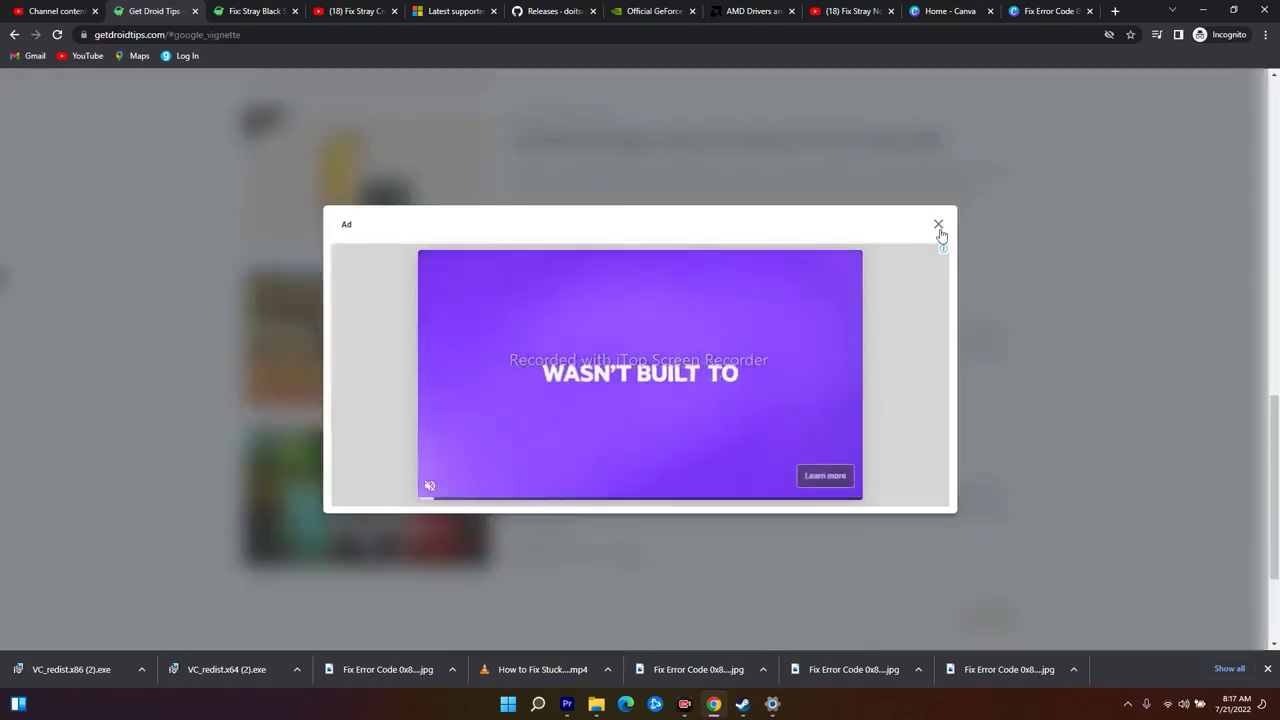
left_click(939, 229)
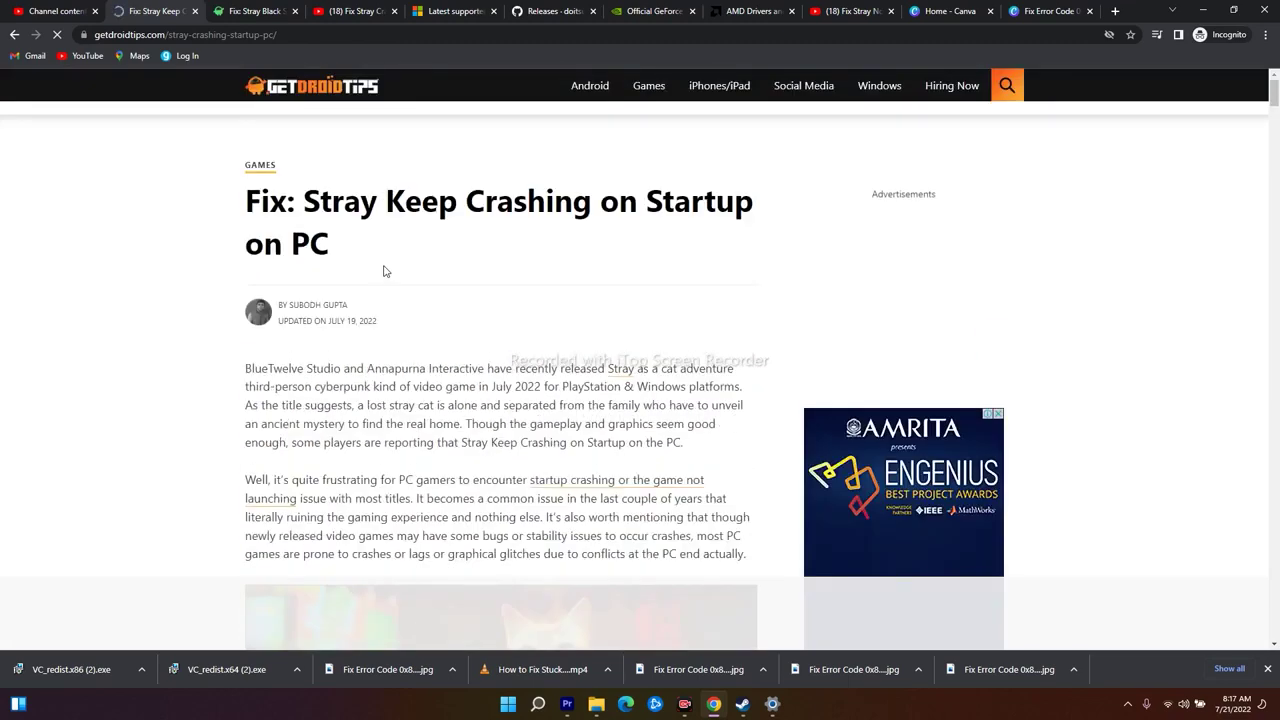
left_click(14, 34)
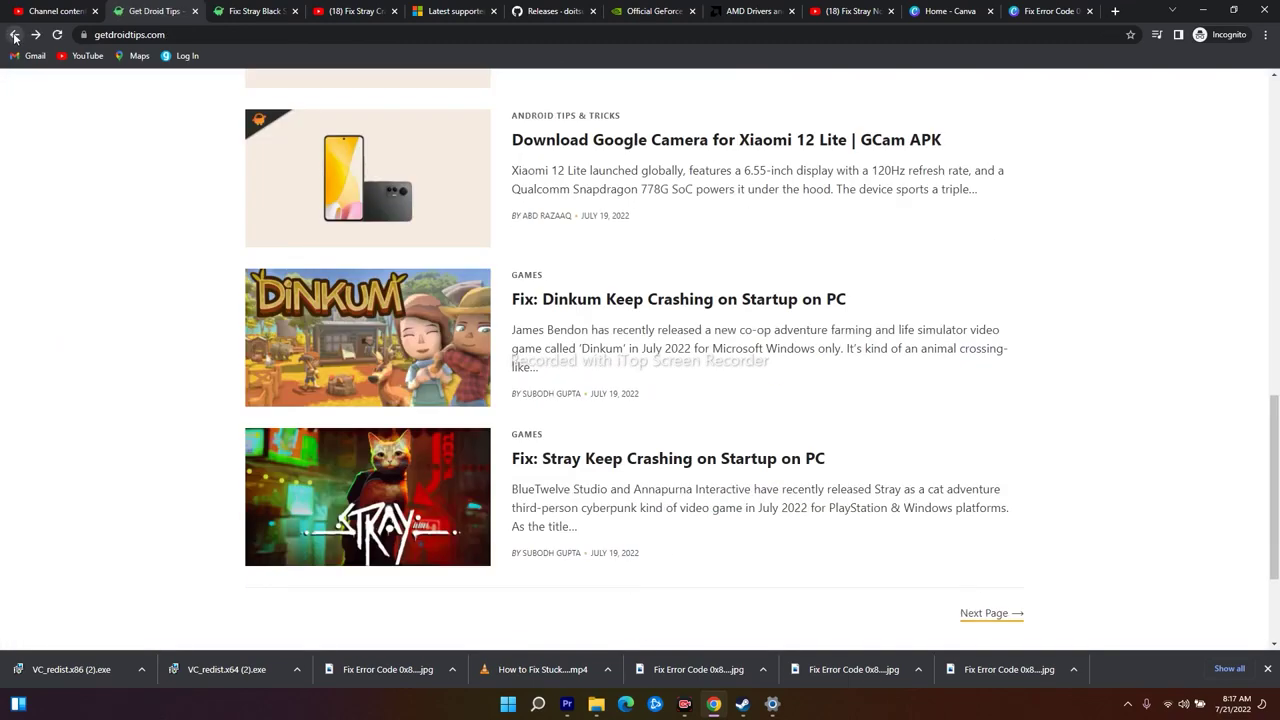
left_click(15, 35)
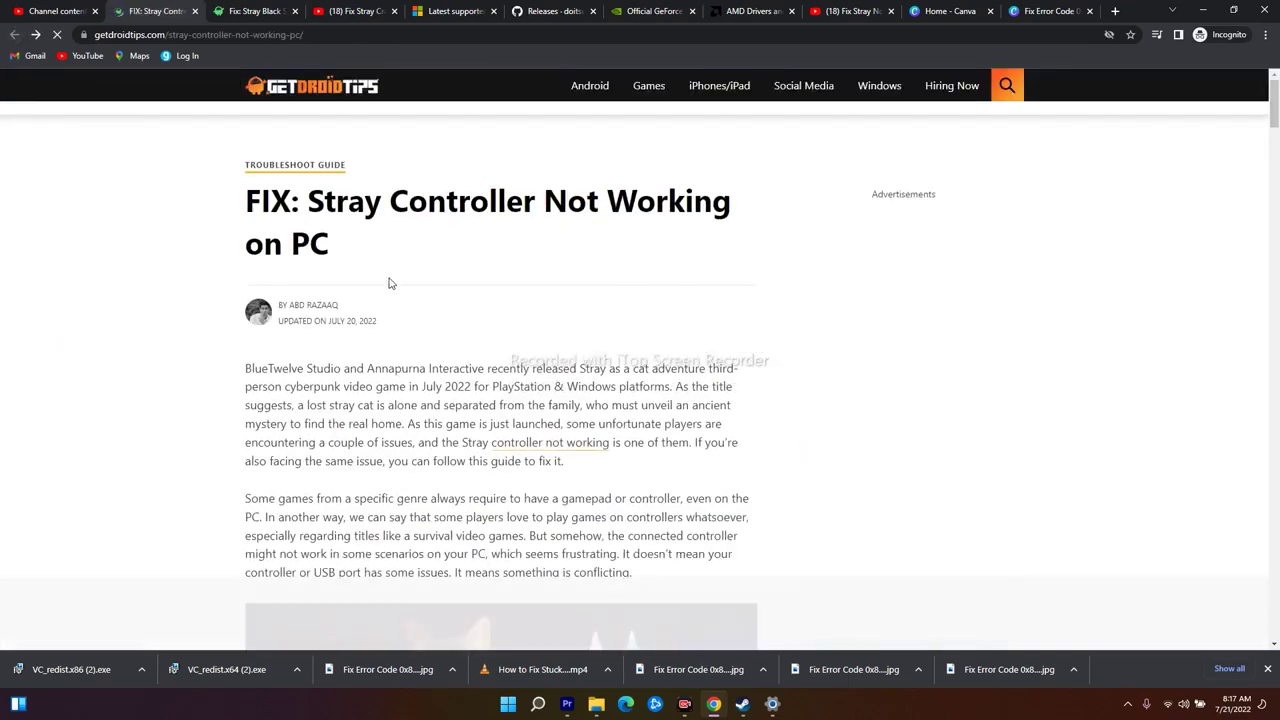